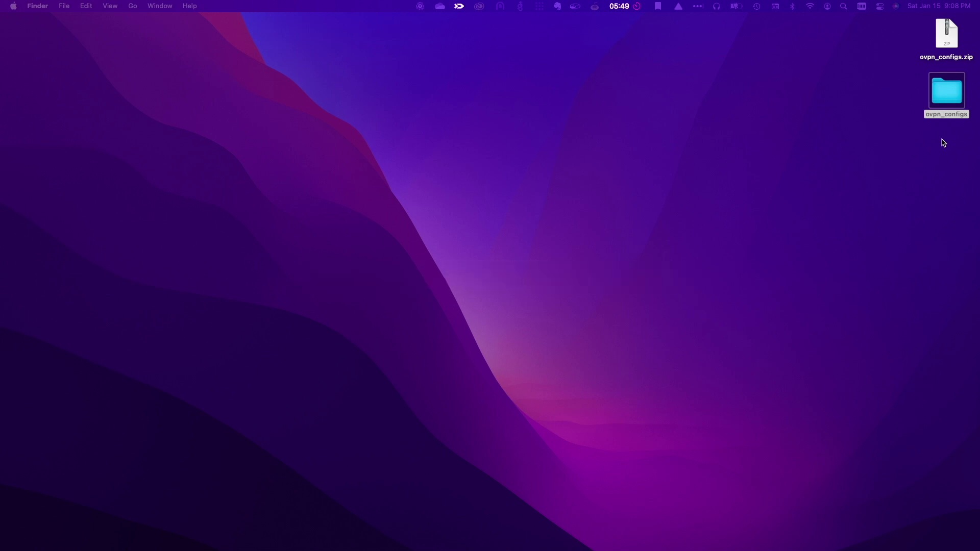
- Open the ovpn_configs folder and scroll through its .ovpn profile files
{"action": "double_click", "coordinate": [945, 90]}
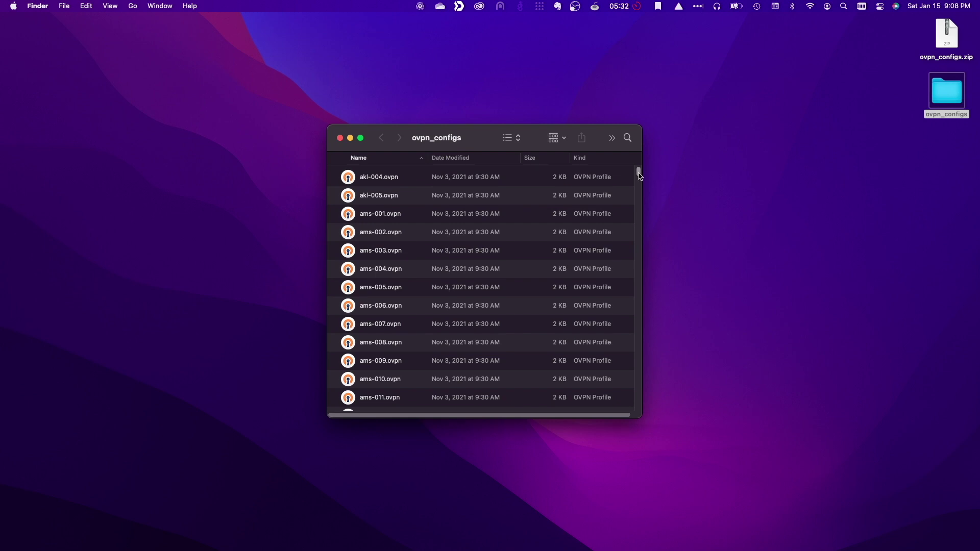
{"action": "left_click_drag", "start_coordinate": [640, 176], "coordinate": [643, 195]}
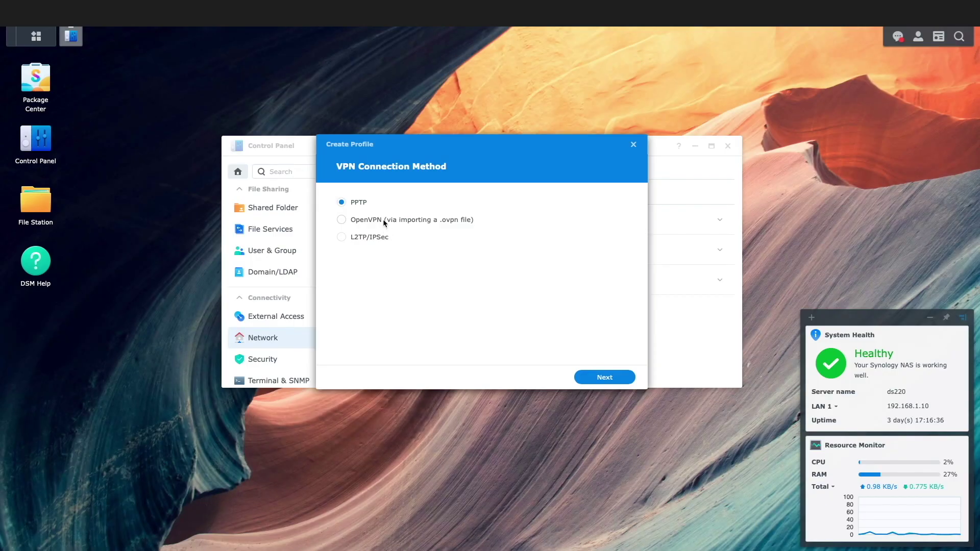
- Start an OpenVPN profile from a .ovpn file and upload lax-001.ovpn
{"action": "left_click", "coordinate": [383, 219]}
{"action": "left_click", "coordinate": [607, 377]}
{"action": "left_click", "coordinate": [560, 255]}
{"action": "scroll", "coordinate": [677, 240], "scroll_direction": "down", "scroll_amount": 1}
{"action": "left_click_drag", "start_coordinate": [676, 248], "coordinate": [672, 281]}
{"action": "left_click", "coordinate": [426, 241]}
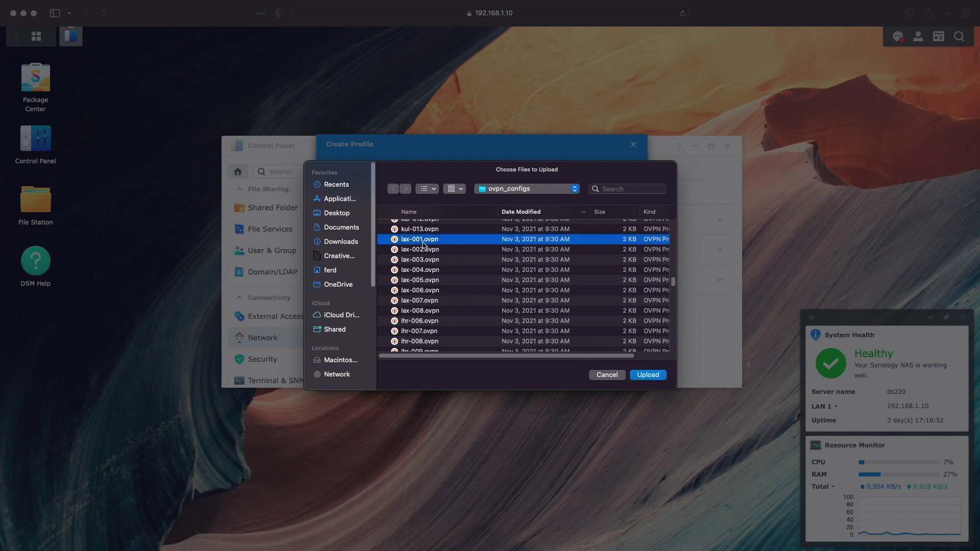
{"action": "left_click", "coordinate": [639, 374]}
- Enable the remote default gateway and connection sharing, then finish the profile, which fails as invalid
{"action": "left_click", "coordinate": [627, 379]}
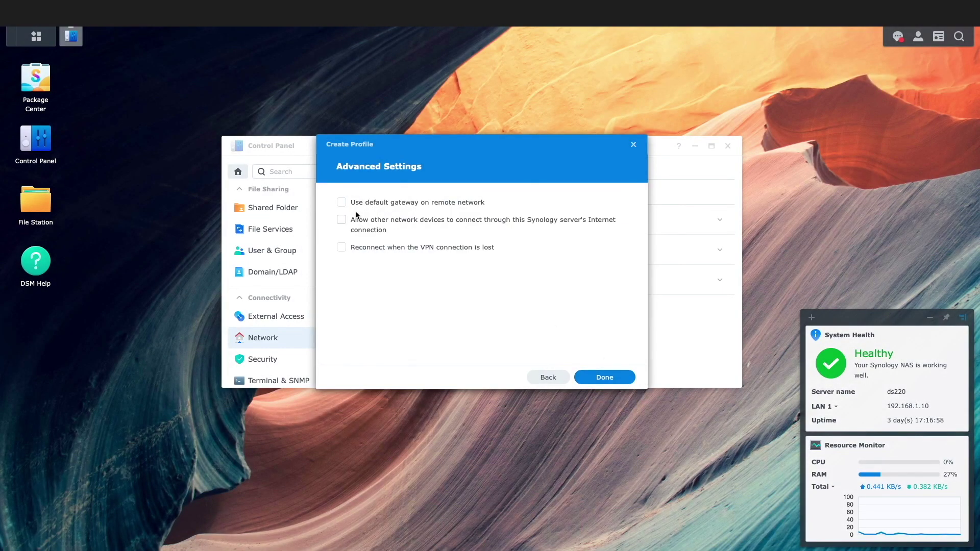
{"action": "left_click", "coordinate": [342, 202]}
{"action": "left_click", "coordinate": [342, 220]}
{"action": "left_click", "coordinate": [592, 377]}
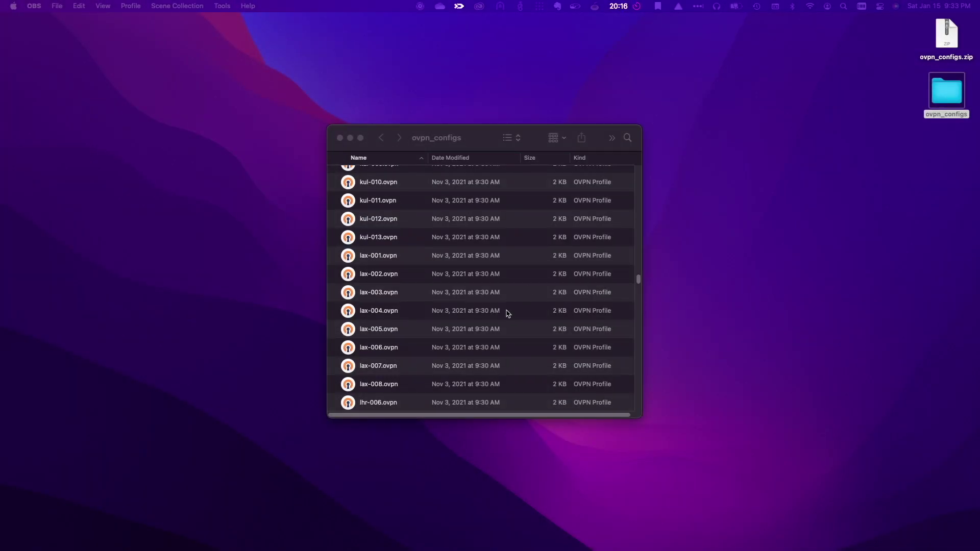
- Open lax-001.ovpn in TextEdit through Open With > Other, centred and with enlarged text
{"action": "right_click", "coordinate": [381, 258]}
{"action": "mouse_move", "coordinate": [408, 273]}
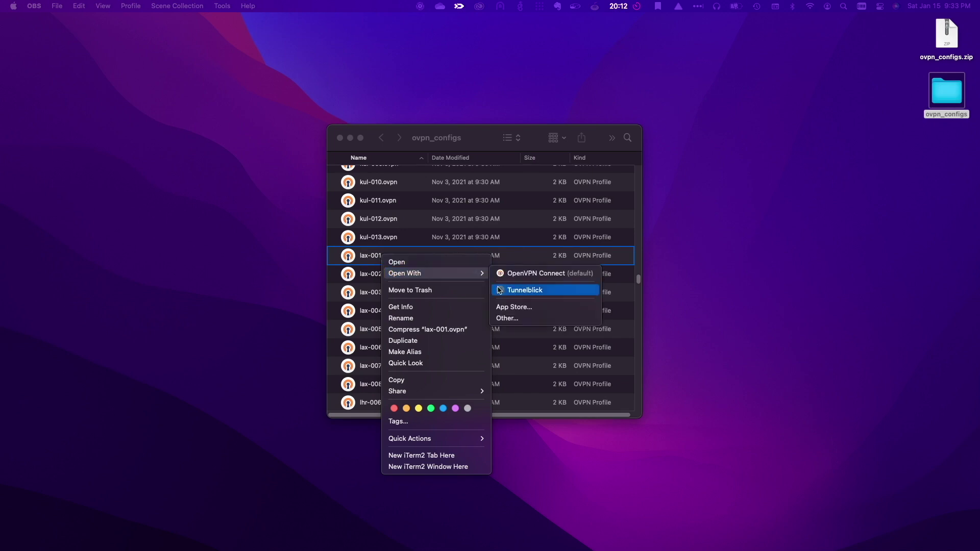
{"action": "left_click", "coordinate": [537, 283]}
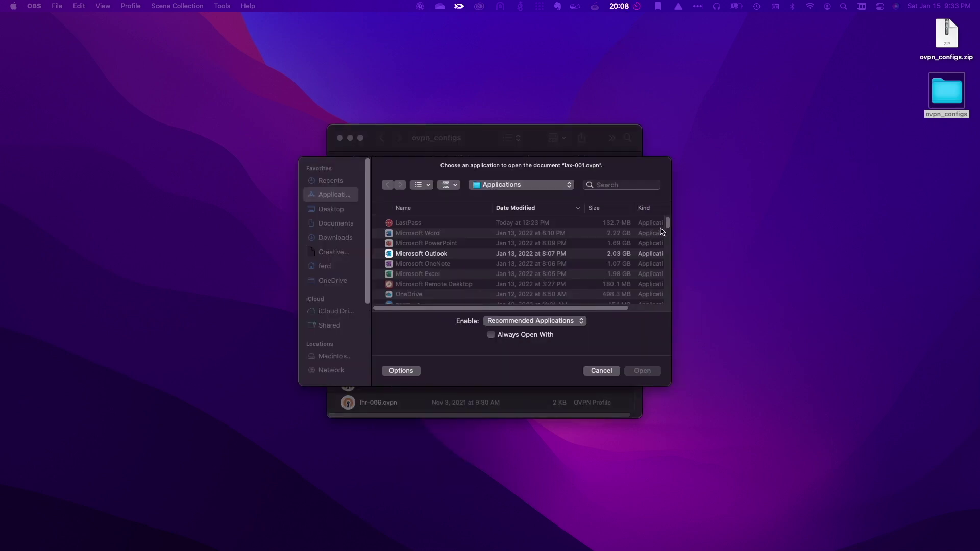
{"action": "left_click_drag", "start_coordinate": [668, 223], "coordinate": [666, 269]}
{"action": "left_click", "coordinate": [436, 222]}
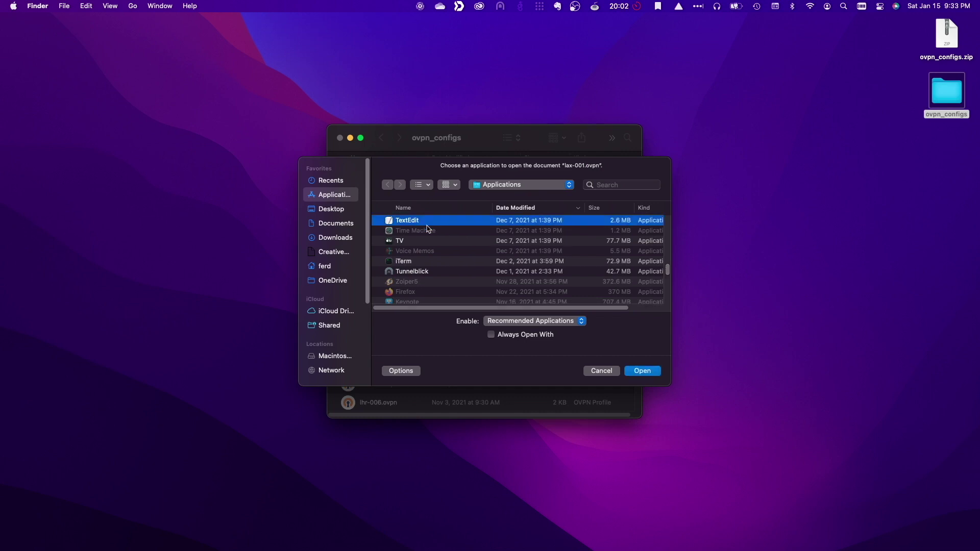
{"action": "left_click", "coordinate": [639, 371]}
{"action": "left_click_drag", "start_coordinate": [332, 45], "coordinate": [525, 171]}
{"action": "key", "text": "super+plus"}
{"action": "key", "text": "super+plus"}
- Change the data-ciphers line to cipher and comment out data-ciphers-fallback with #
{"action": "scroll", "coordinate": [561, 220], "scroll_direction": "down", "scroll_amount": 5}
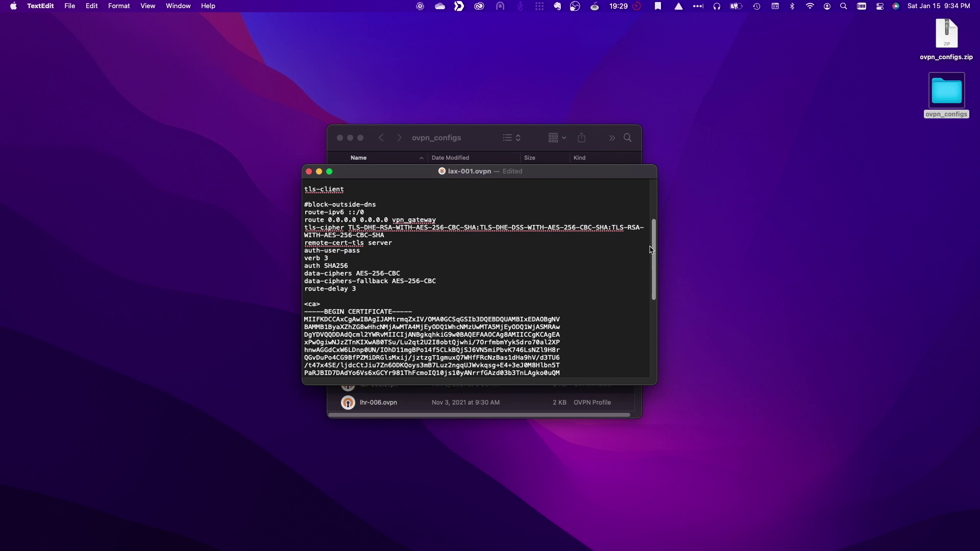
{"action": "left_click", "coordinate": [353, 277]}
{"action": "key", "text": "BackSpace"}
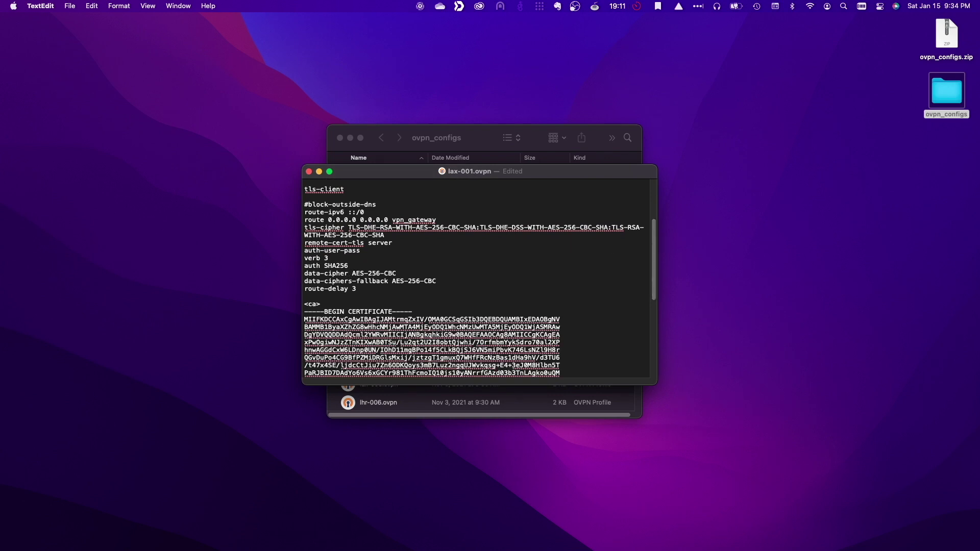
{"action": "left_click", "coordinate": [328, 274]}
{"action": "key", "text": "BackSpace"}
{"action": "key", "text": "BackSpace"}
{"action": "key", "text": "BackSpace"}
{"action": "key", "text": "BackSpace"}
{"action": "key", "text": "BackSpace"}
{"action": "left_click", "coordinate": [305, 281]}
{"action": "type", "text": "#"}
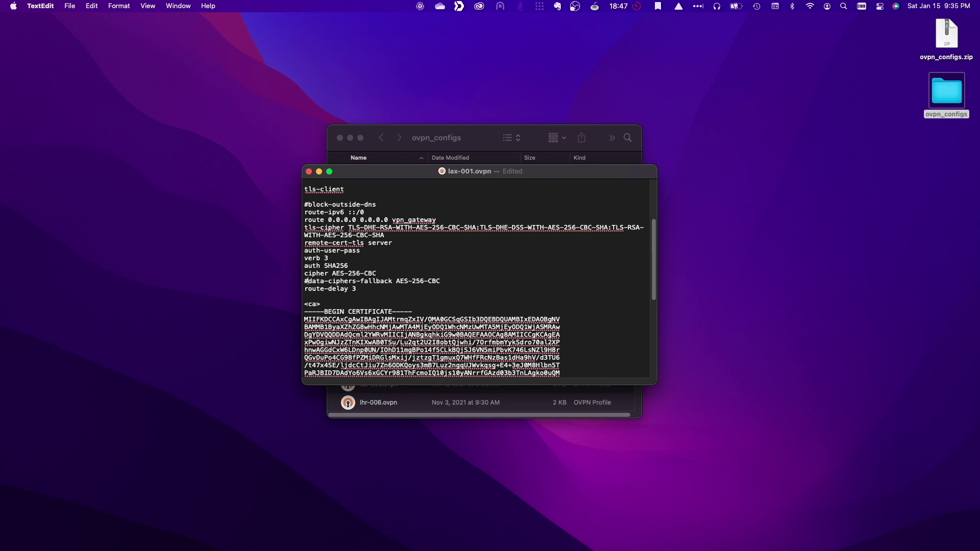
- Save lax-001.ovpn from the File menu and close the document
{"action": "left_click", "coordinate": [76, 7]}
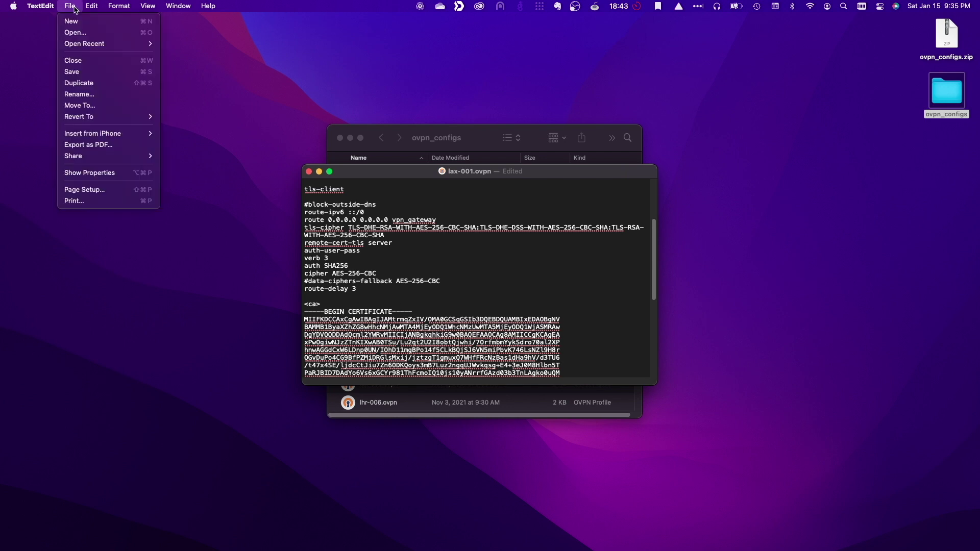
{"action": "left_click", "coordinate": [79, 73]}
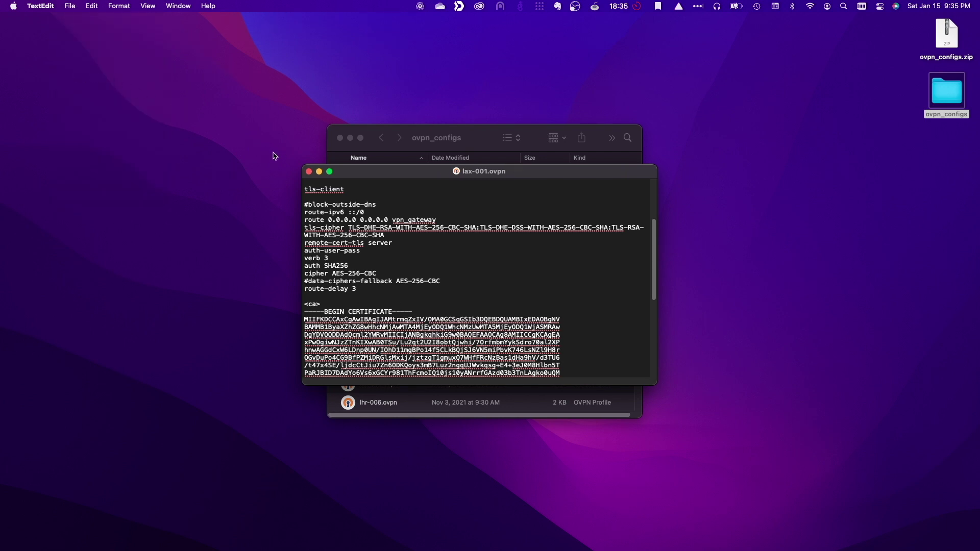
{"action": "left_click", "coordinate": [308, 172]}
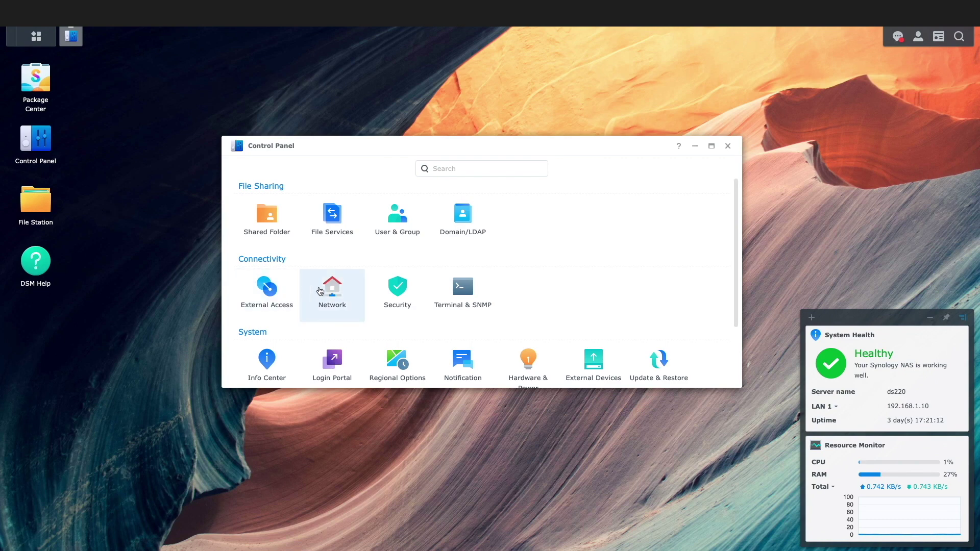
- Under Network > Network Interface, create a VPN profile using OpenVPN via a .ovpn file
{"action": "left_click", "coordinate": [332, 288]}
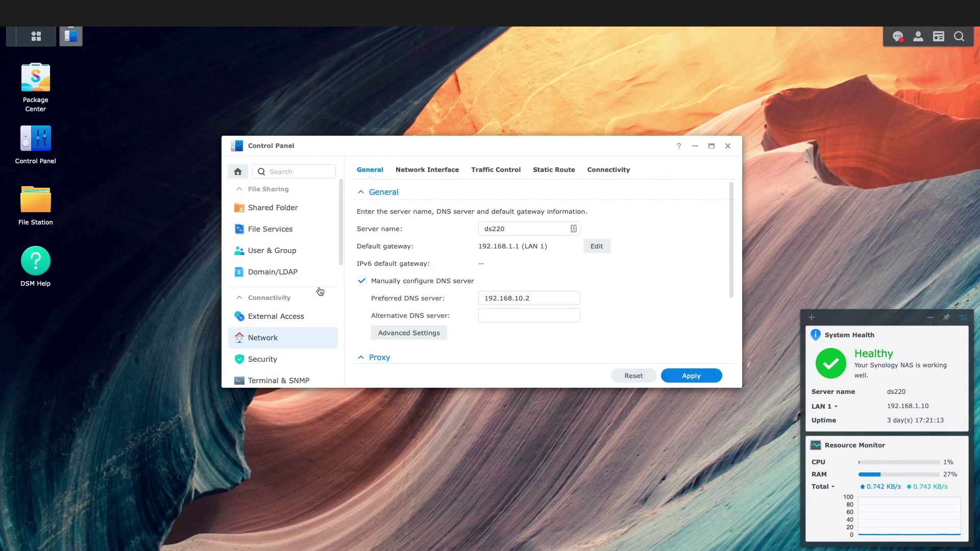
{"action": "left_click", "coordinate": [421, 170]}
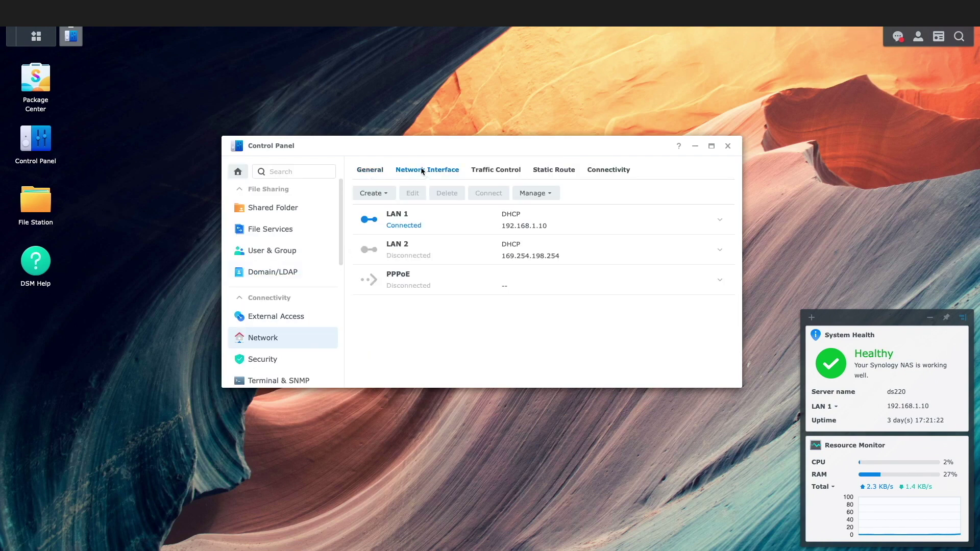
{"action": "left_click", "coordinate": [375, 193]}
{"action": "left_click", "coordinate": [397, 225]}
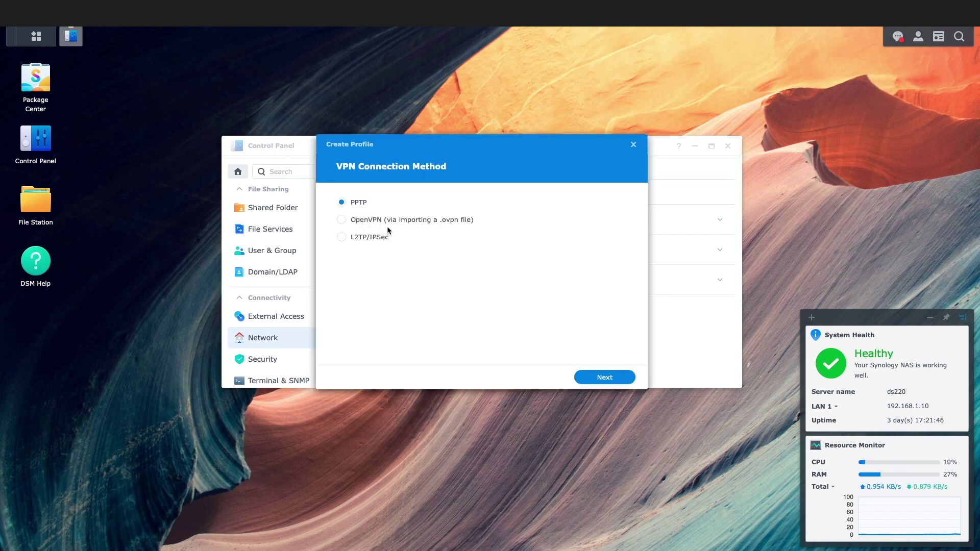
{"action": "left_click", "coordinate": [387, 218]}
{"action": "left_click", "coordinate": [599, 378]}
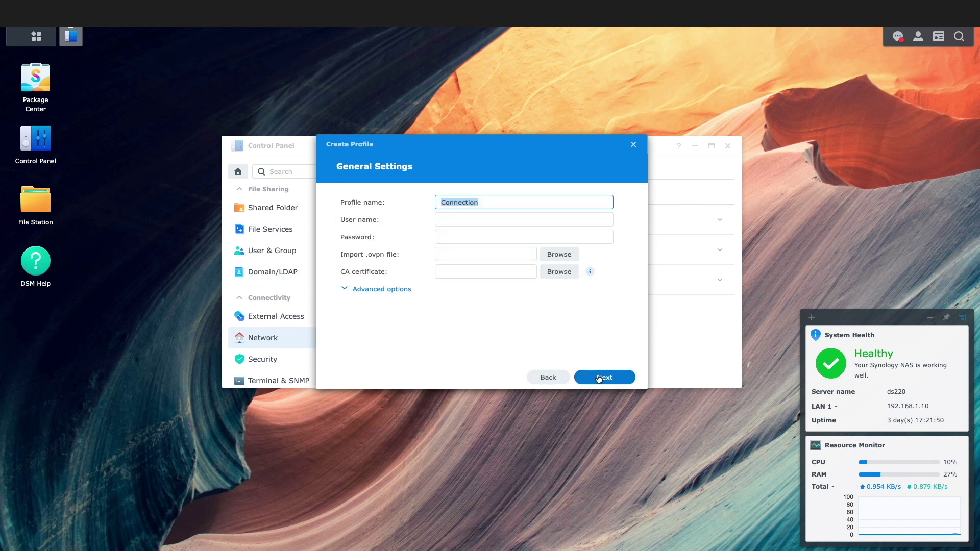
- Name the profile PrivadoVPN_LAX and enter the account user name and password
{"action": "type", "text": "Pr"}
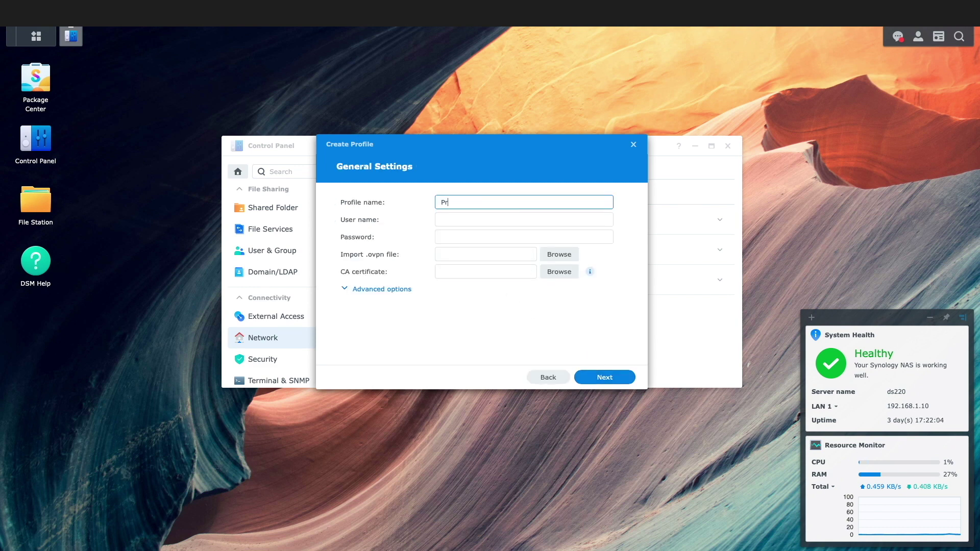
{"action": "type", "text": "ivadoVPN_L"}
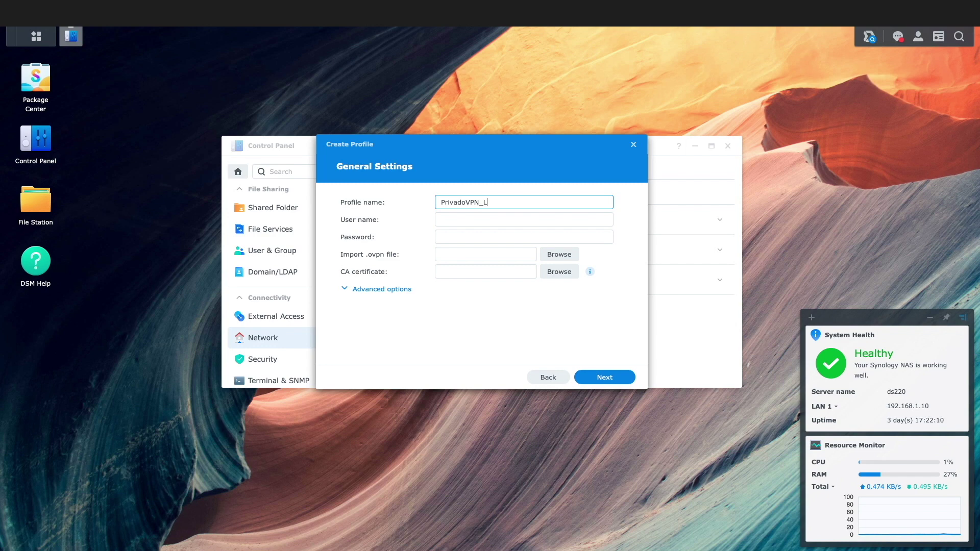
{"action": "type", "text": "AX"}
{"action": "key", "text": "Tab"}
{"action": "type", "text": "pvdigit"}
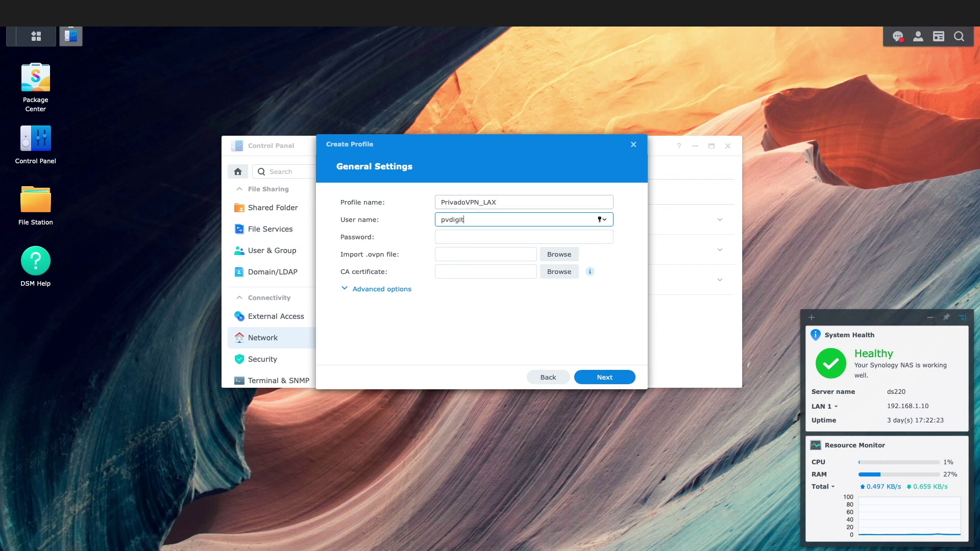
{"action": "type", "text": "alaloha"}
{"action": "key", "text": "Tab"}
{"action": "type", "text": "••••••"}
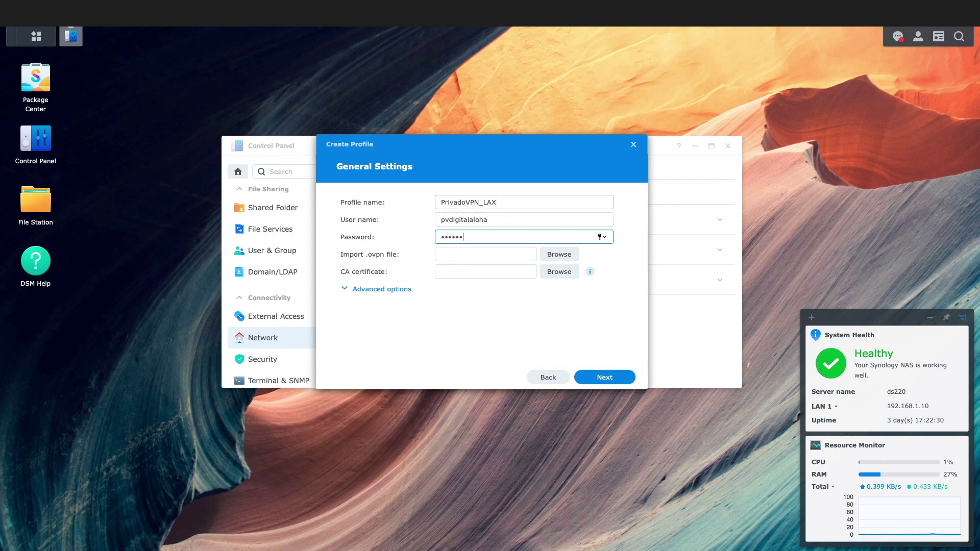
{"action": "type", "text": "•••••••••••••"}
- Upload the edited lax-001.ovpn and continue to Advanced Settings
{"action": "left_click", "coordinate": [554, 260]}
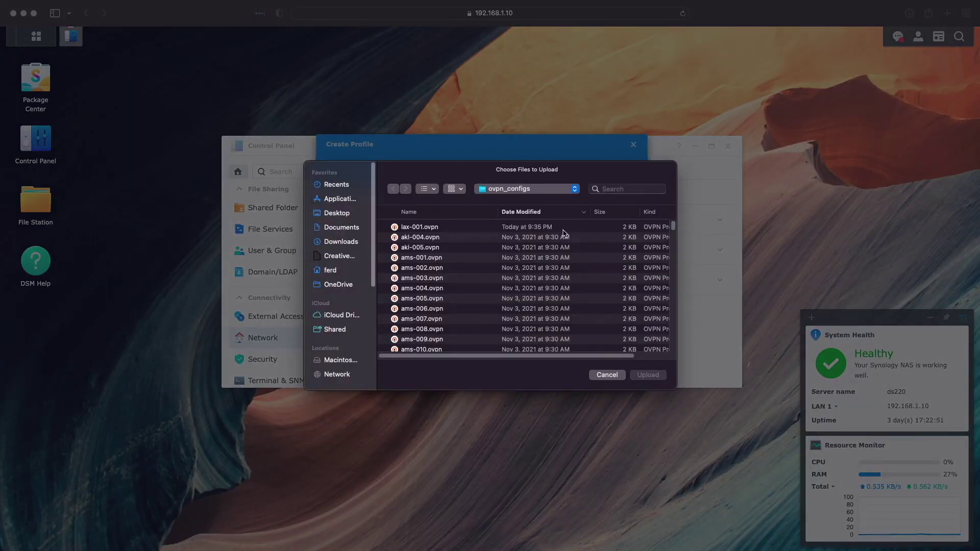
{"action": "left_click", "coordinate": [438, 227]}
{"action": "left_click", "coordinate": [650, 375]}
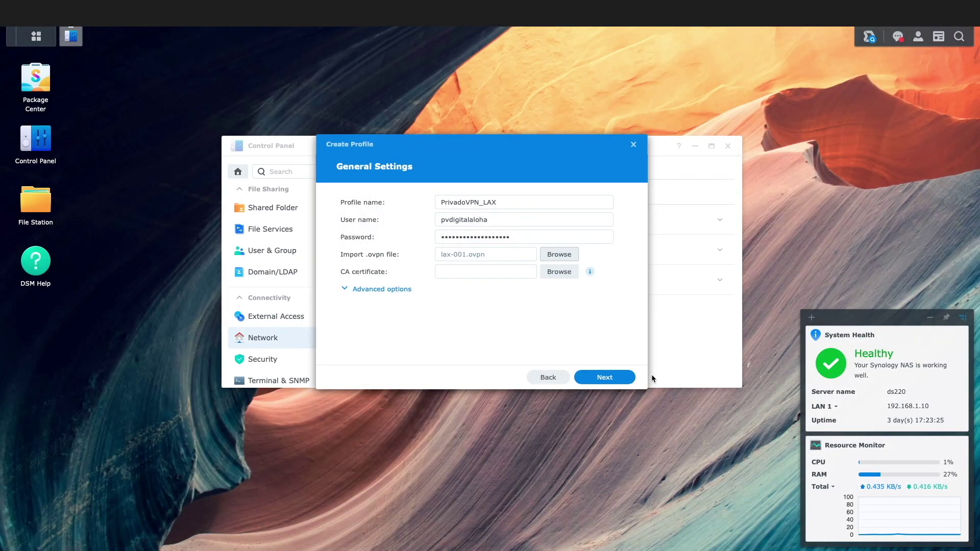
{"action": "left_click", "coordinate": [621, 380]}
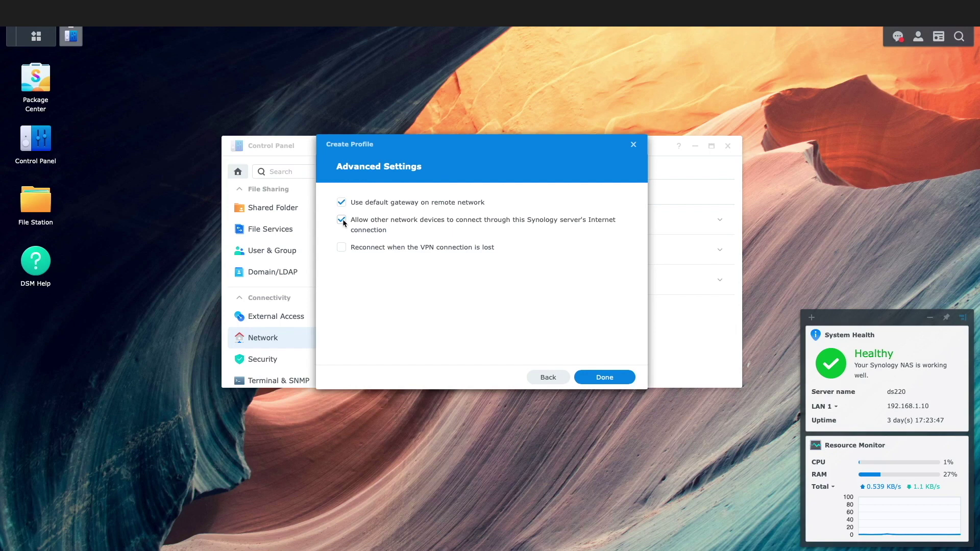
- Finish creating the PrivadoVPN_LAX profile with remote gateway and connection sharing enabled
{"action": "left_click", "coordinate": [603, 378]}
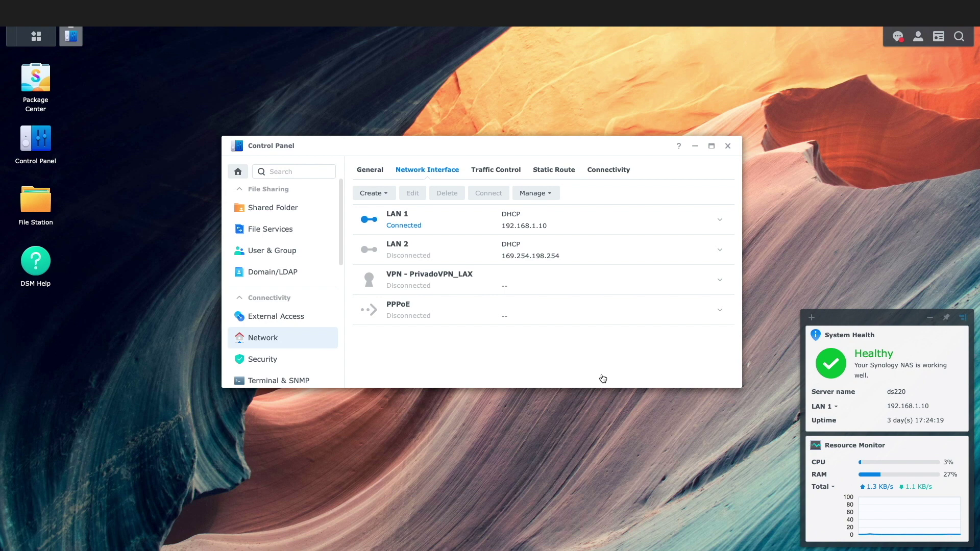
- Connect the VPN - PrivadoVPN_LAX interface and expand its connection details
{"action": "left_click", "coordinate": [461, 287]}
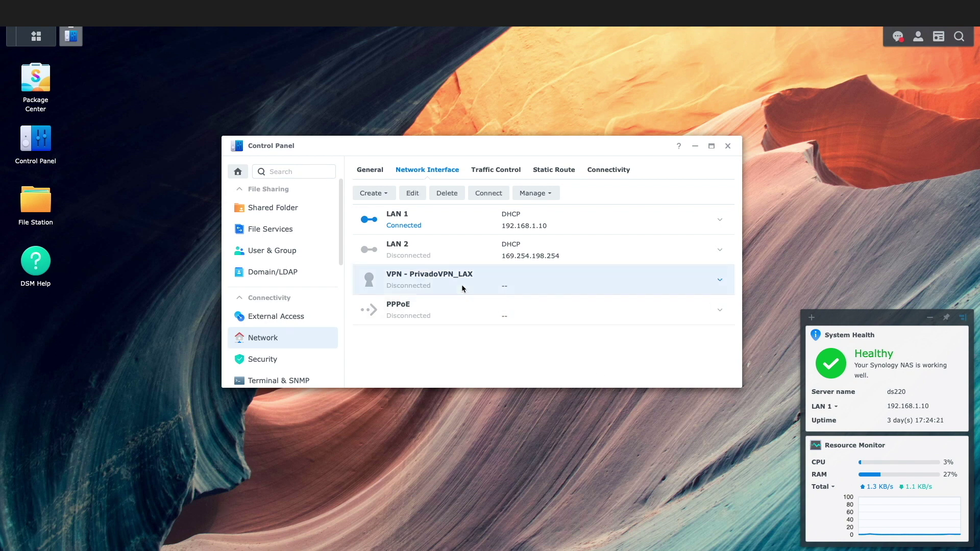
{"action": "left_click", "coordinate": [499, 193]}
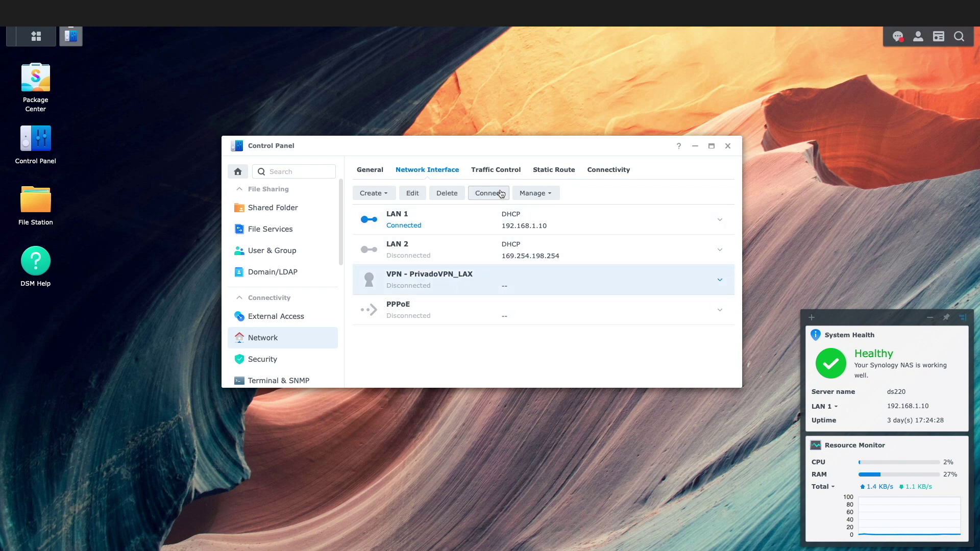
{"action": "left_click", "coordinate": [719, 281]}
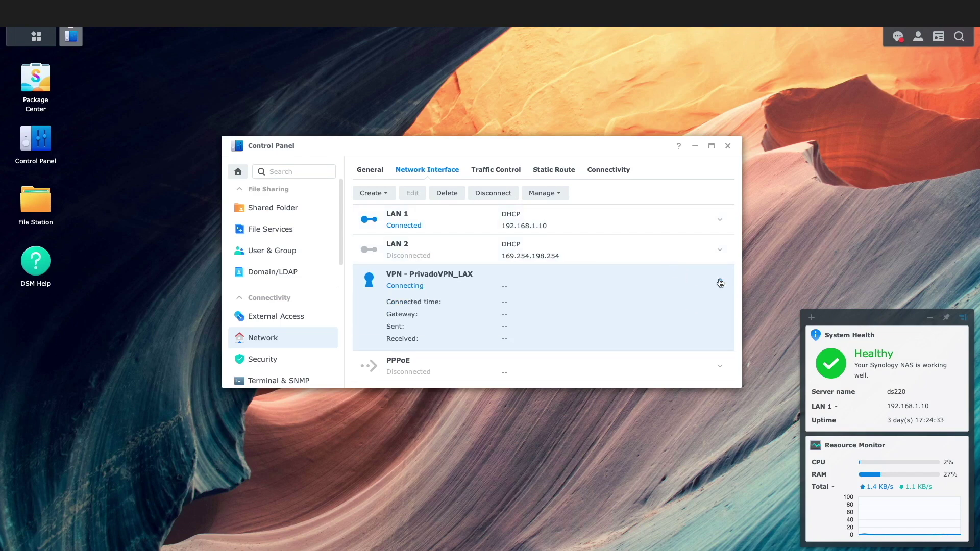